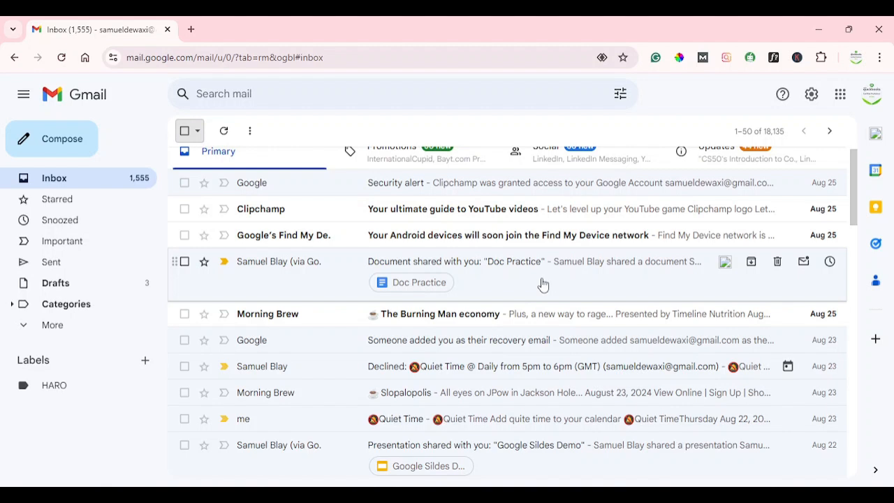
scroll(543, 284, "down", 1)
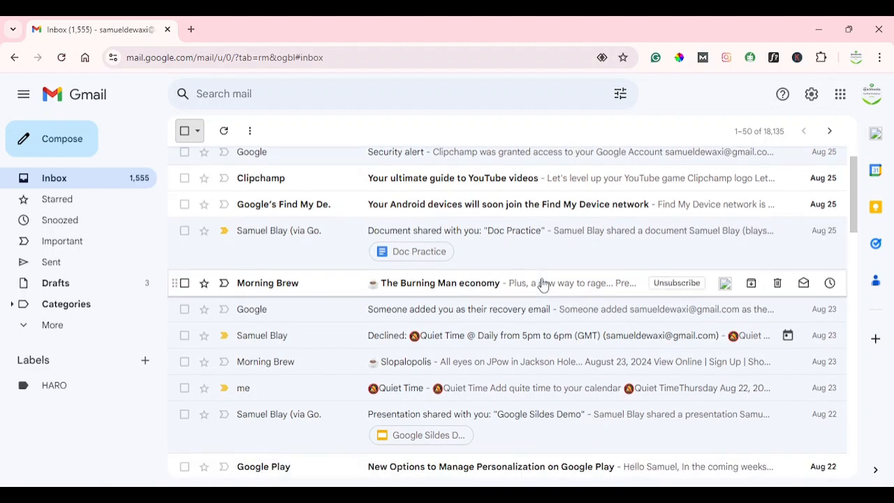
scroll(544, 284, "down", 1)
scroll(543, 285, "up", 2)
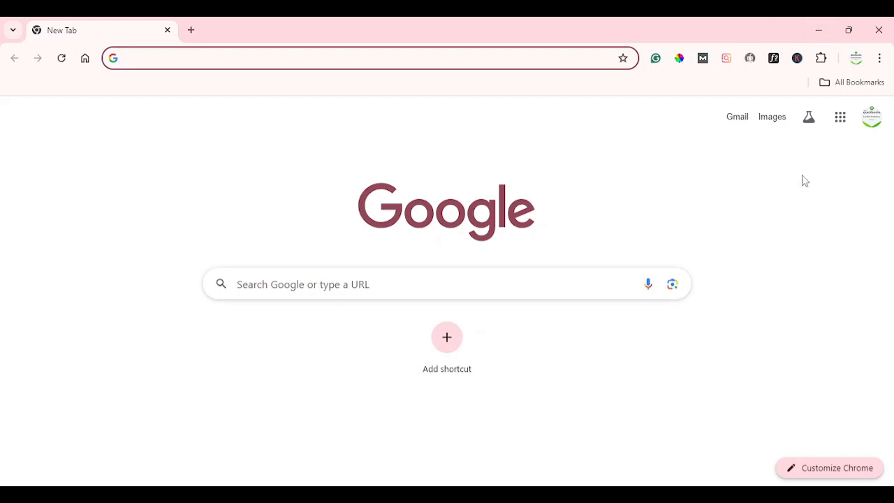
- Open the Gmail inbox and examine the advanced search criteria fields, including the choices of mail location to search
left_click(732, 119)
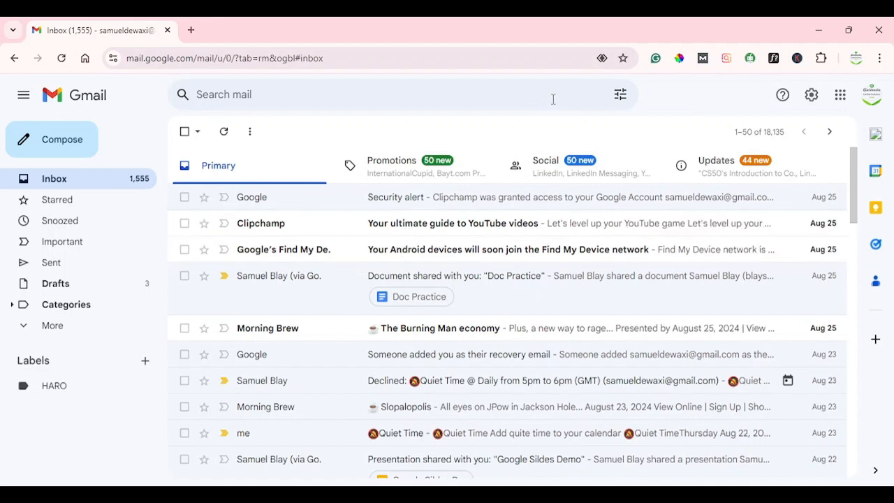
left_click(619, 95)
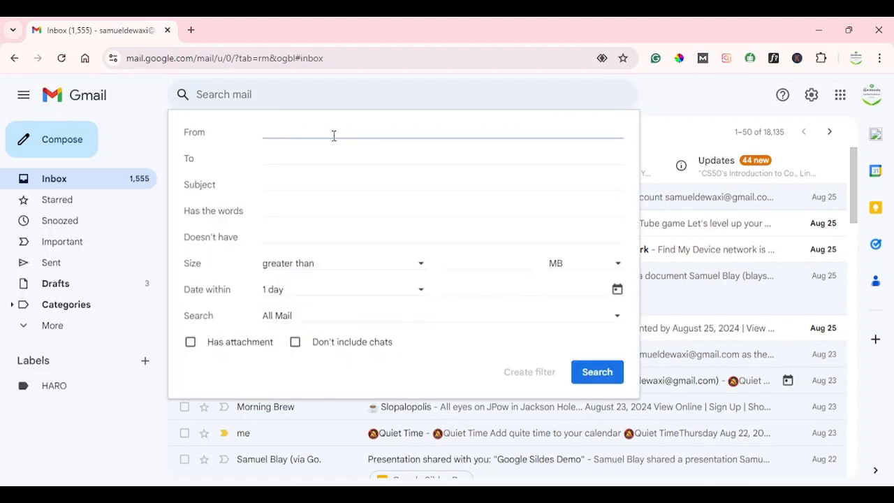
left_click(287, 160)
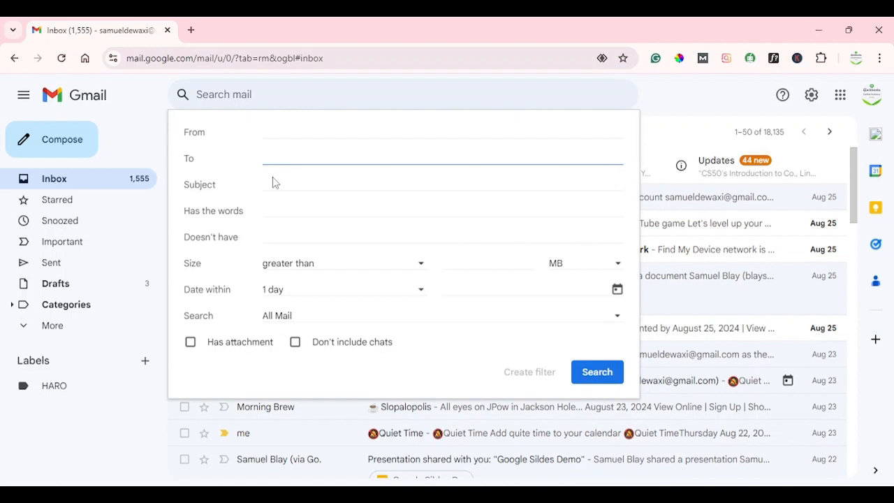
left_click(274, 182)
left_click(274, 216)
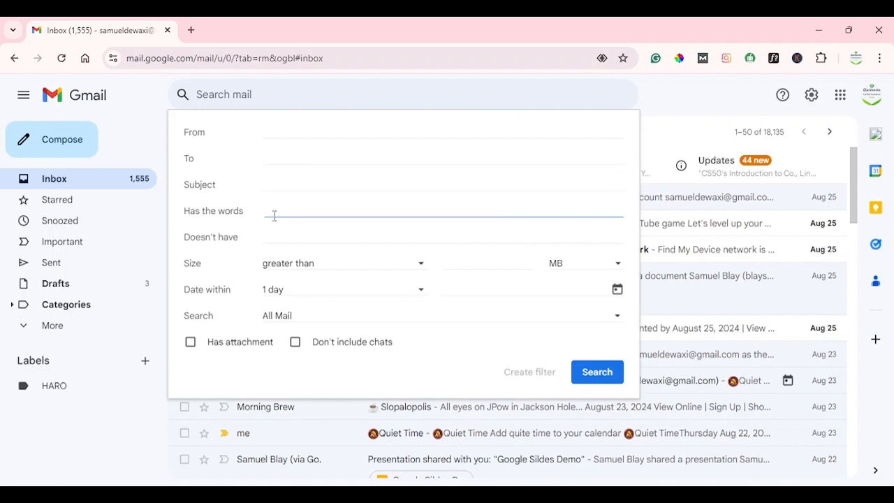
left_click(279, 242)
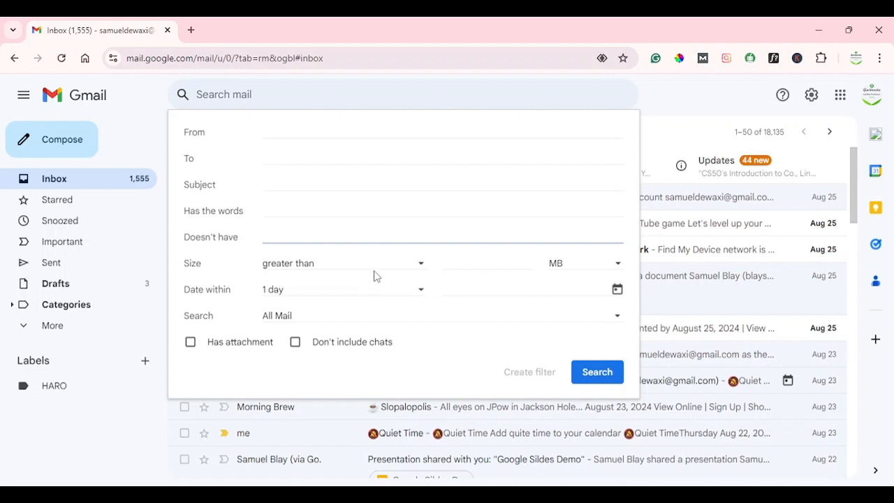
left_click(336, 322)
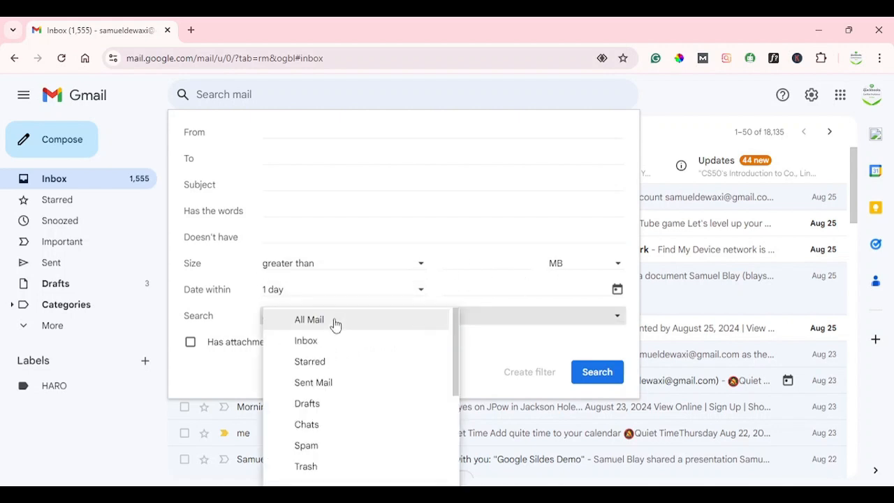
left_click(362, 237)
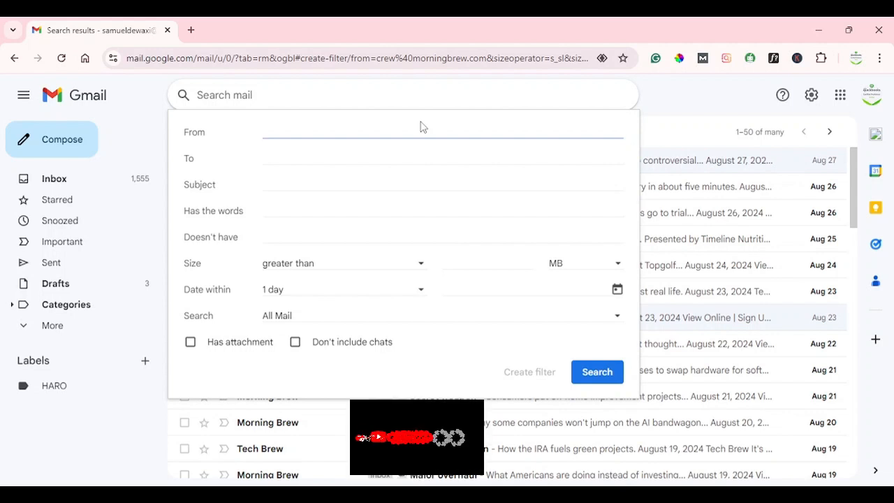
- Copy the sender's address from the Morning Brew email "Game day drama" and paste it as the From criterion of an advanced search
left_click(642, 124)
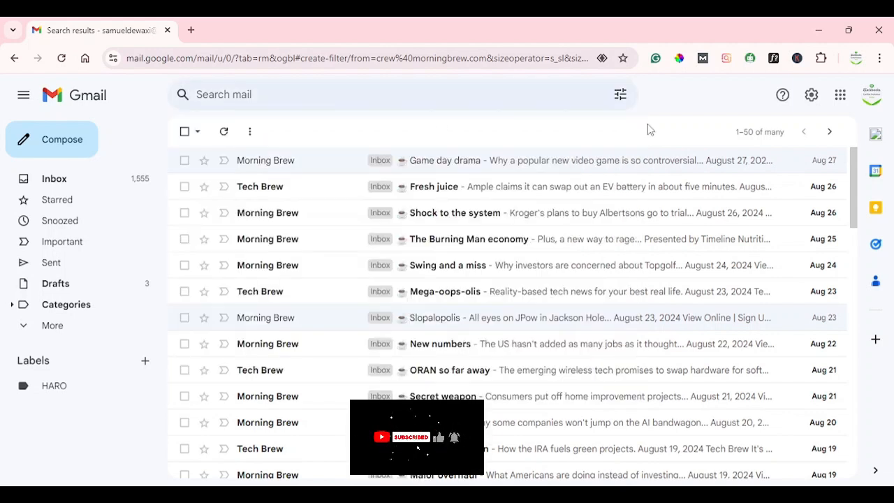
left_click(302, 170)
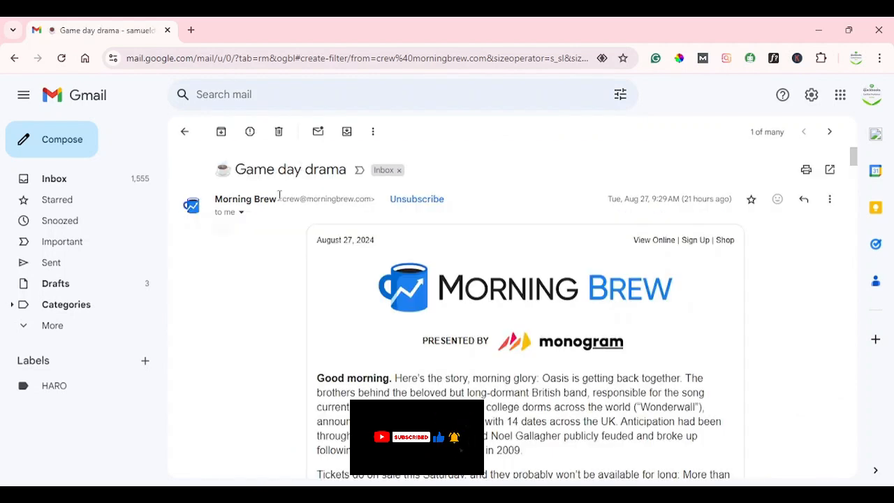
left_click_drag(278, 198, 379, 198)
key("ctrl+c")
left_click(619, 95)
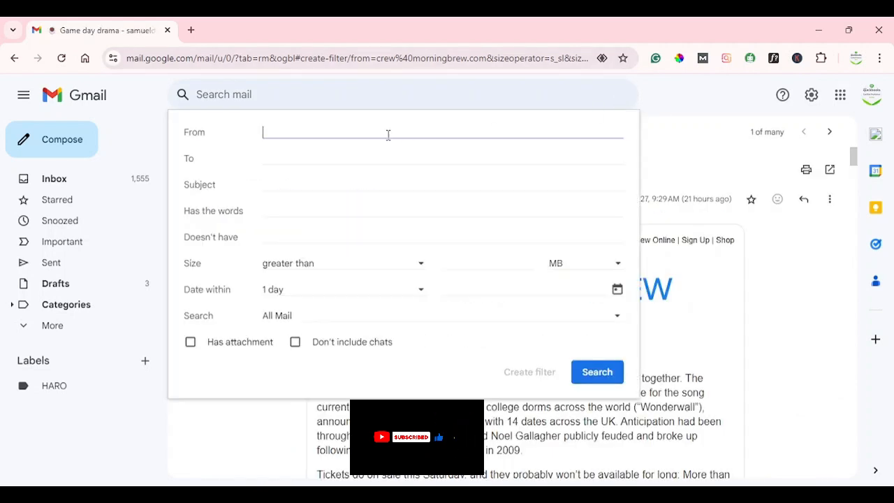
key("ctrl+v")
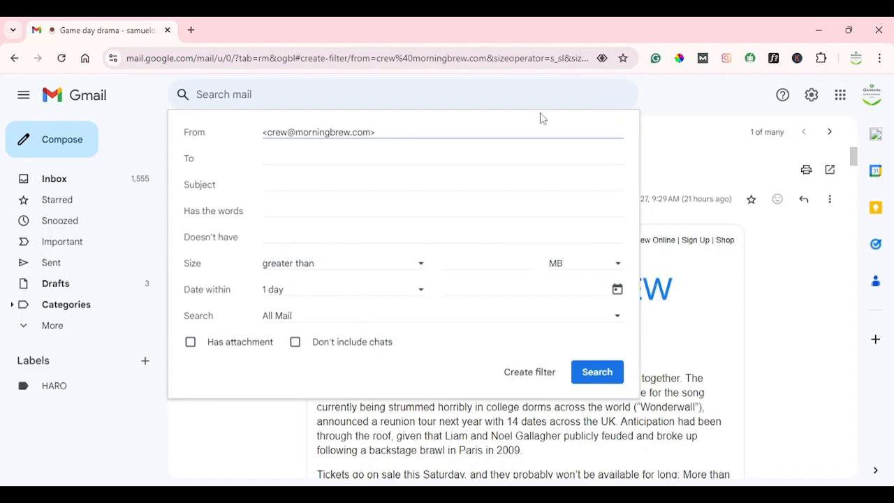
left_click(657, 148)
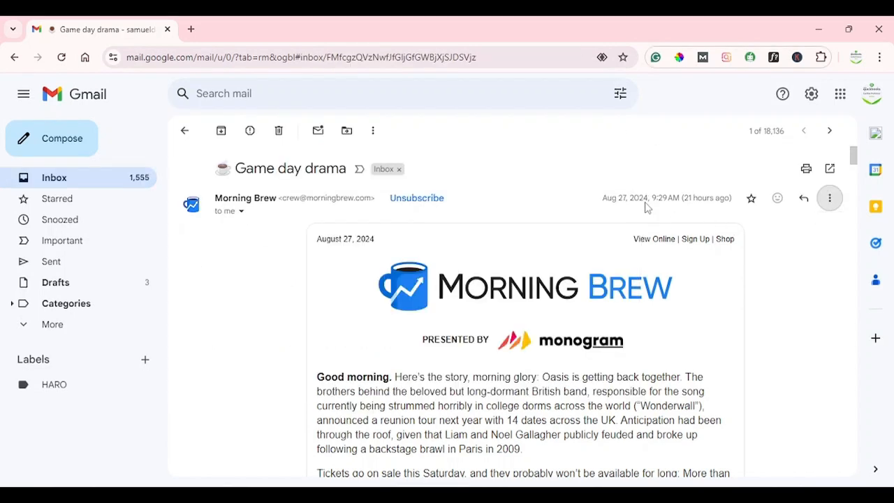
- Start a filter for messages like the open Morning Brew email and set it to skip the inbox
left_click(831, 199)
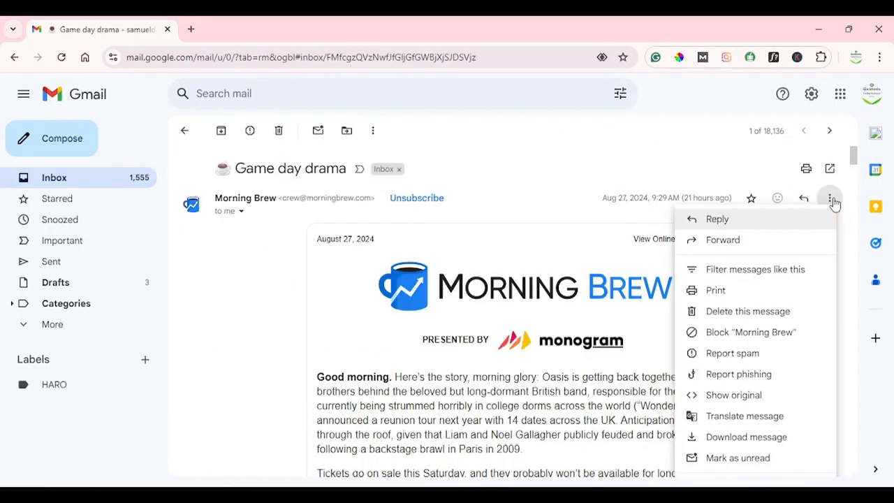
left_click(747, 272)
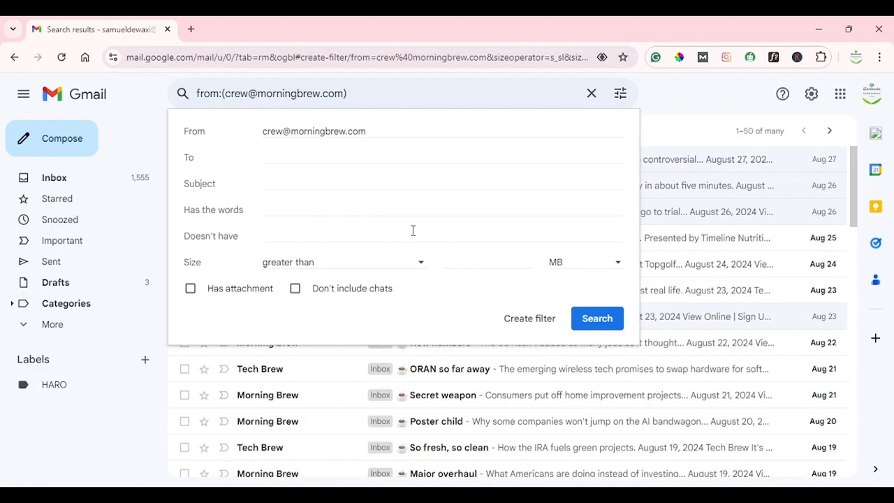
left_click(524, 323)
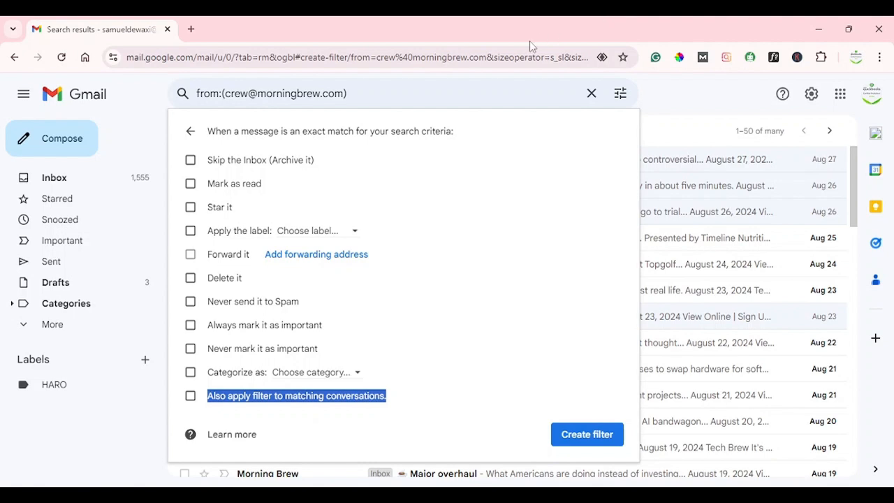
left_click(190, 162)
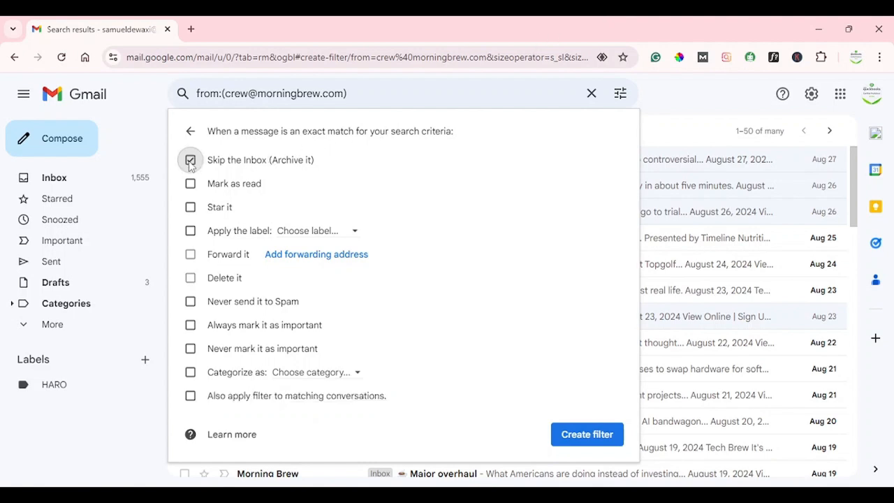
- Make the filter apply a new label named "Morning Brew"
left_click(191, 233)
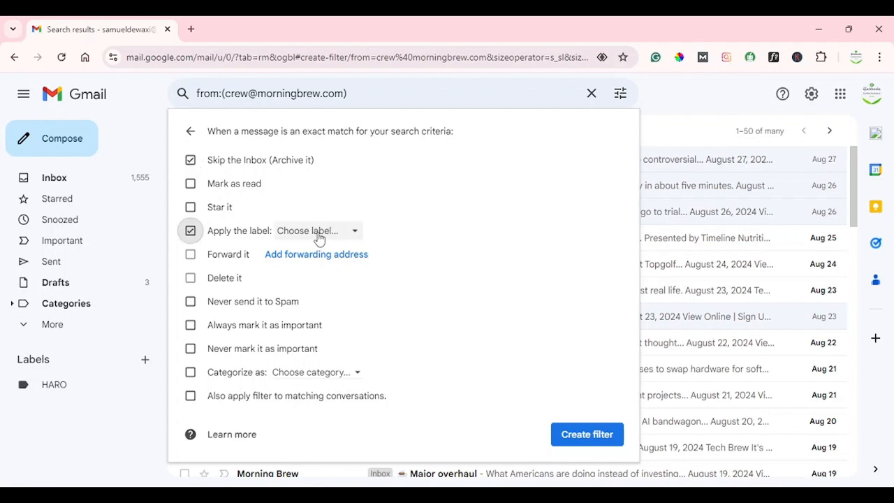
left_click(318, 237)
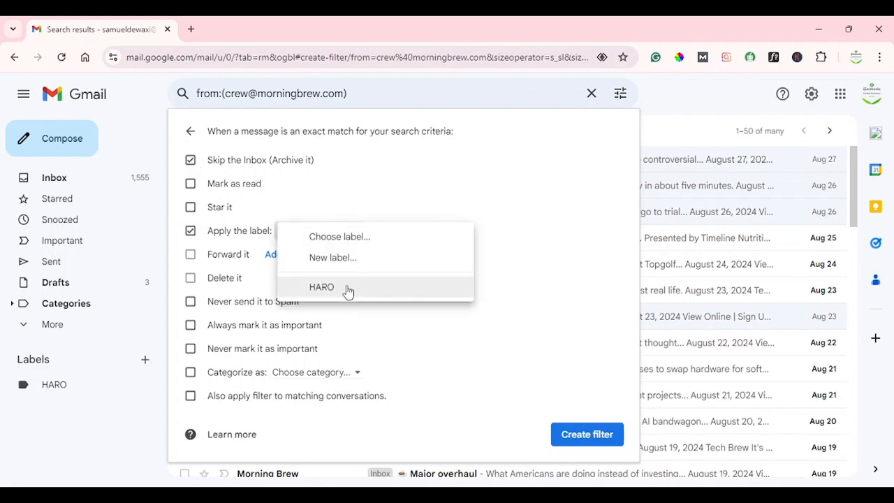
left_click(370, 260)
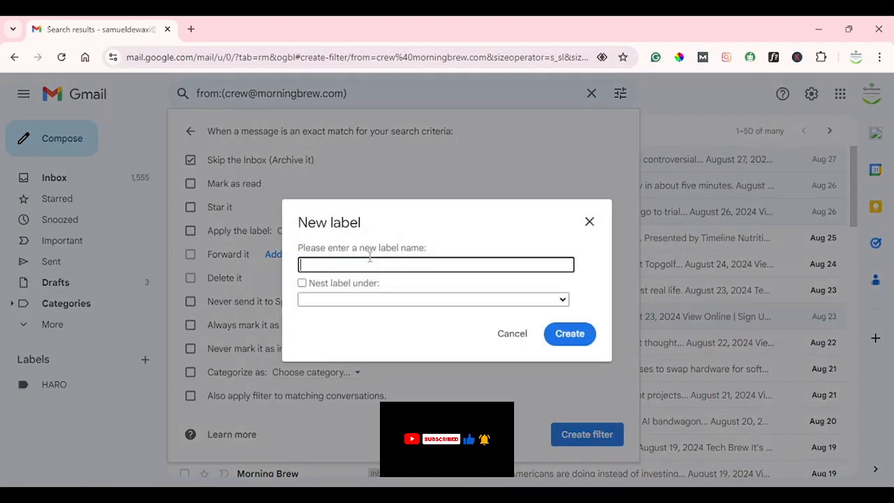
type("Morning Brew")
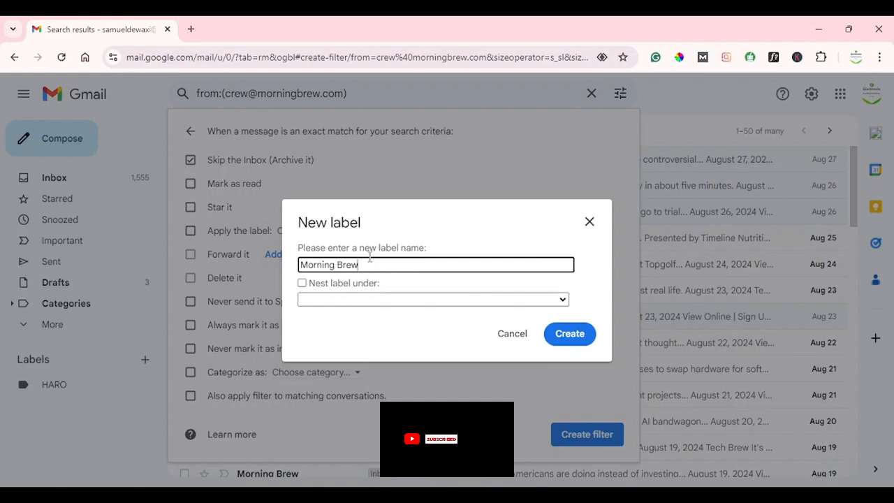
left_click(567, 334)
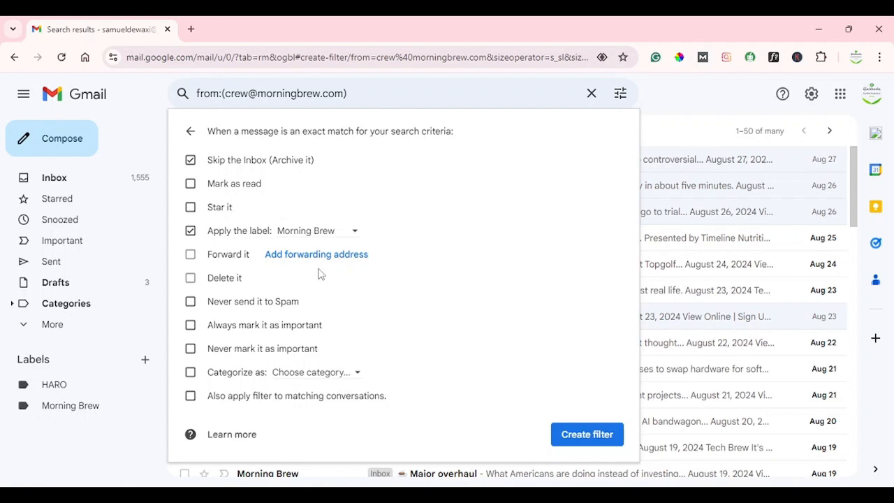
- Set the filter to never send matches to Spam and to include matching existing conversations, and create it
left_click(191, 303)
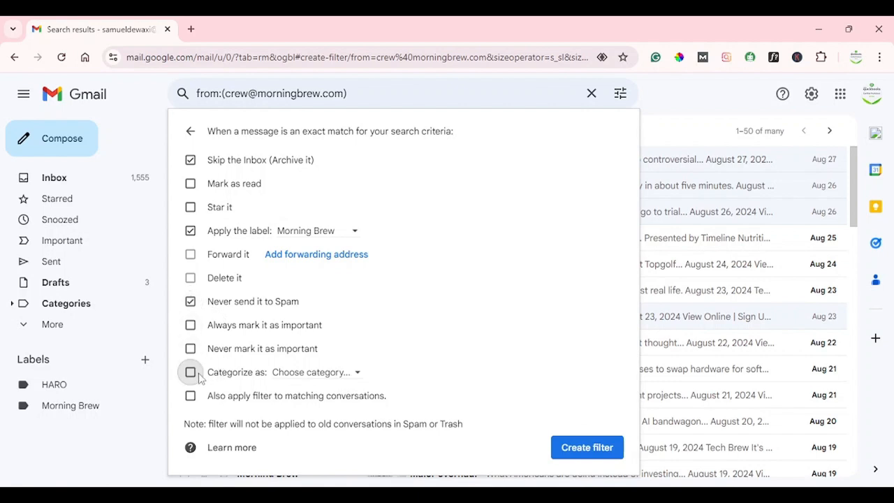
left_click(300, 373)
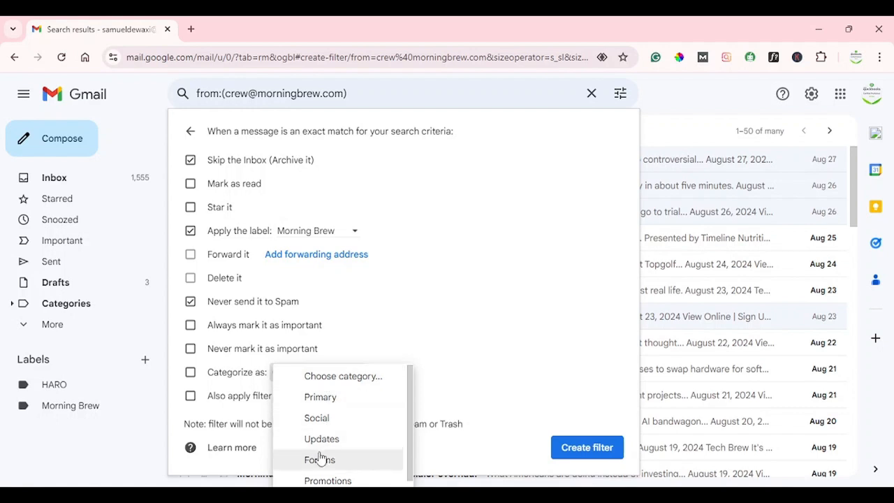
left_click(204, 369)
left_click(204, 369)
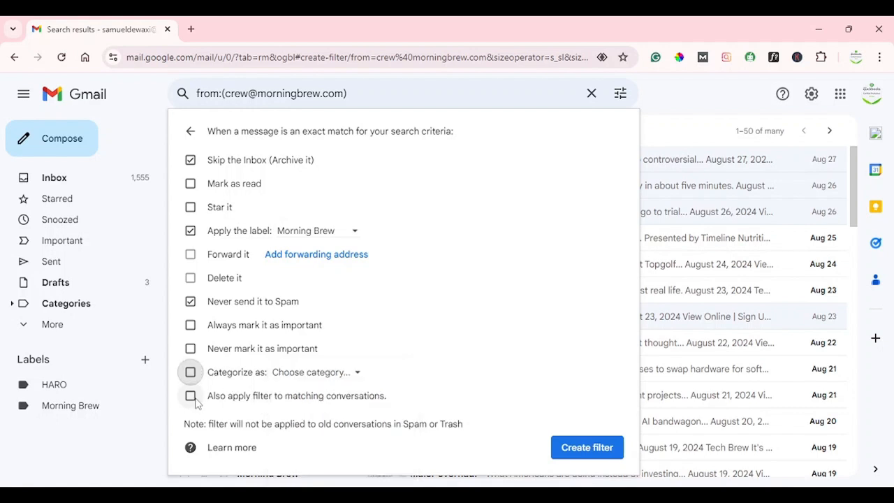
left_click(191, 397)
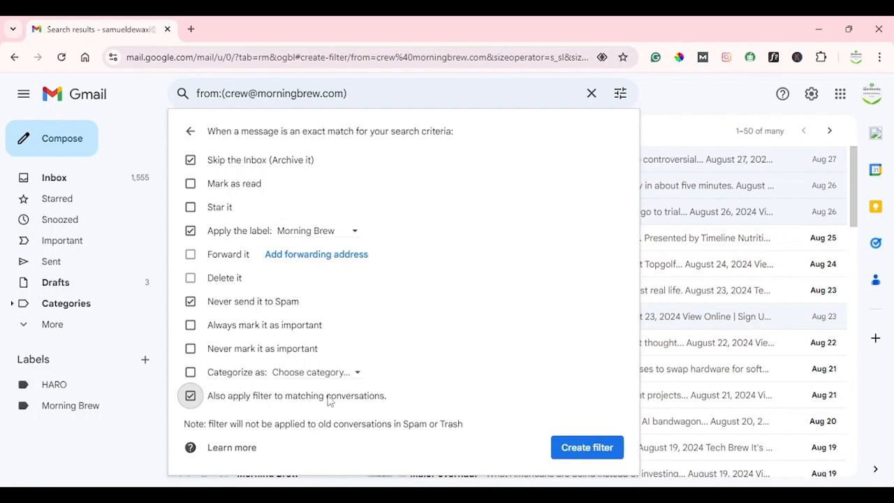
left_click(585, 450)
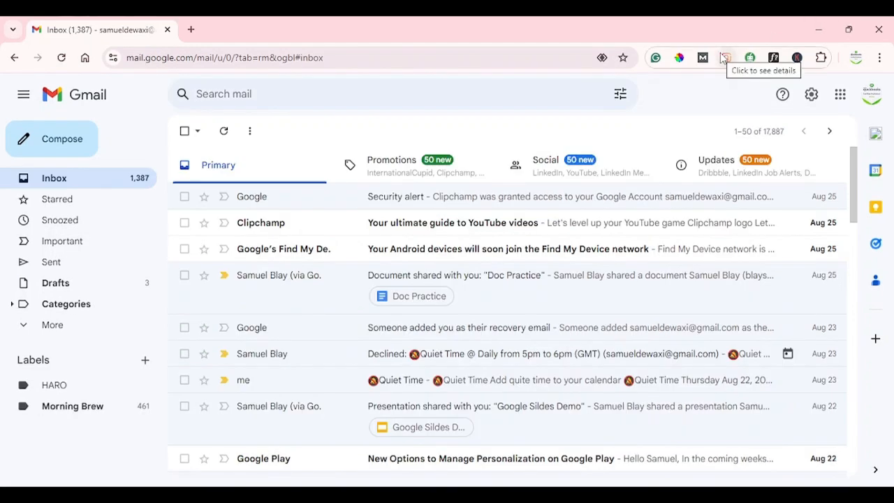
- Check the messages filed under the Morning Brew label and return to the inbox
left_click(86, 408)
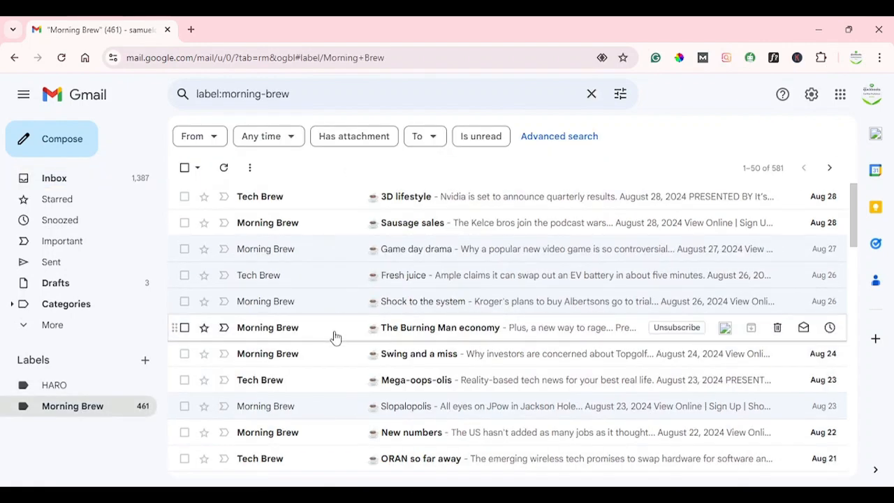
left_click(90, 180)
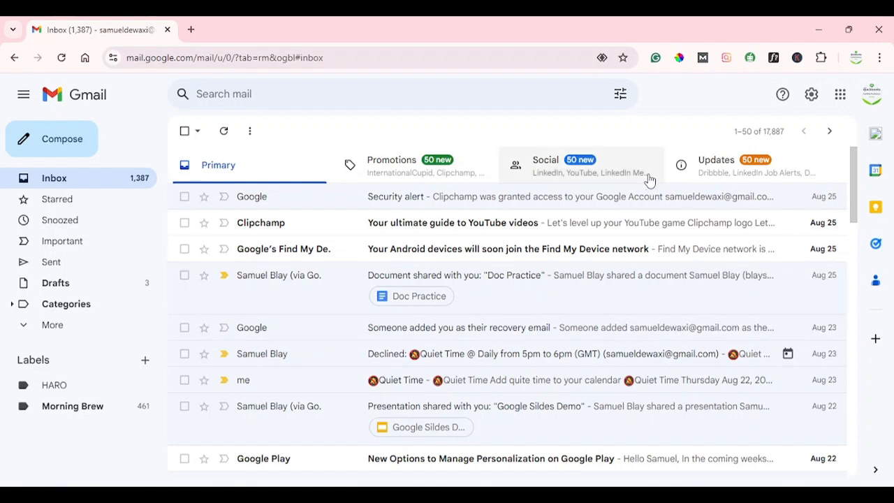
- Open the list of mail filters in the settings and inspect the criteria and actions of the [Haro] filter that stars messages
left_click(811, 95)
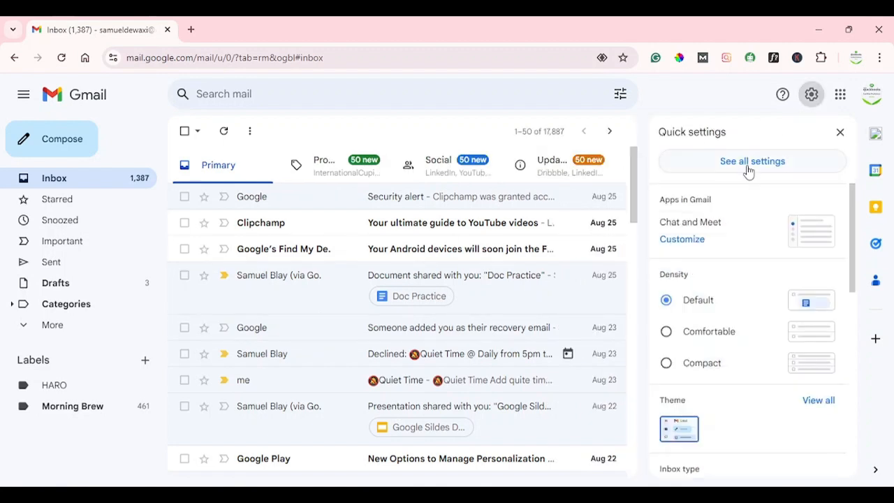
left_click(749, 171)
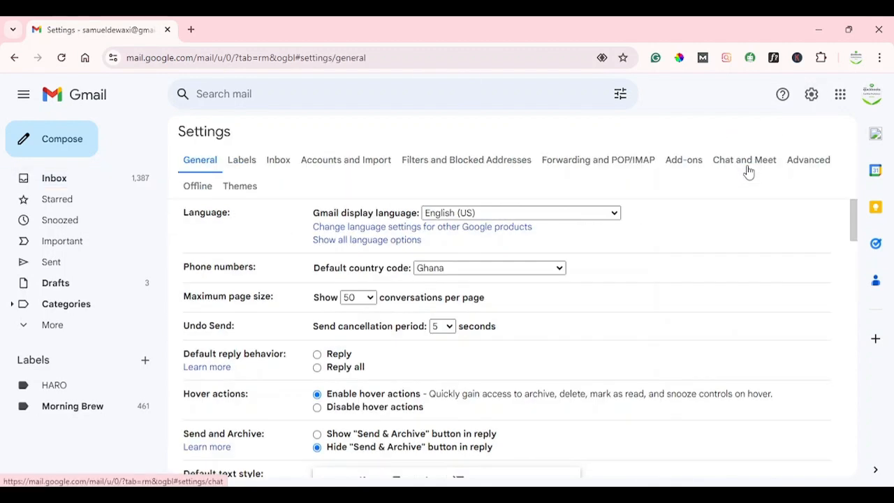
left_click(472, 167)
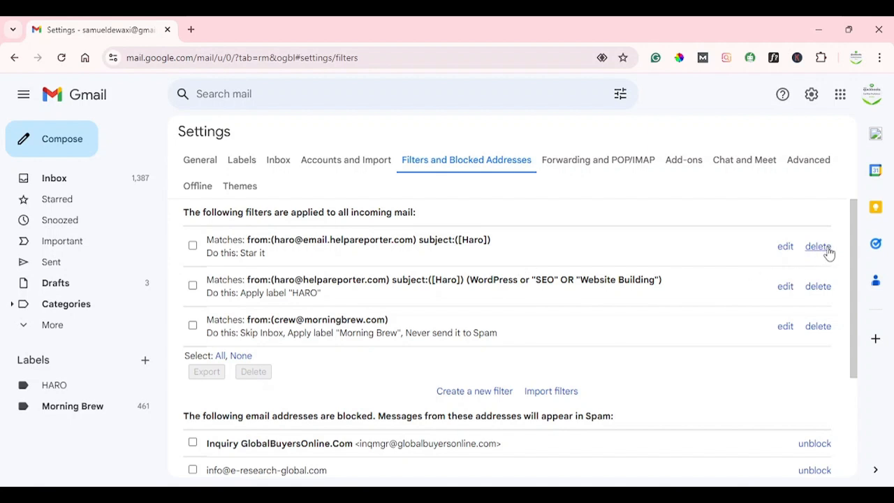
left_click(785, 247)
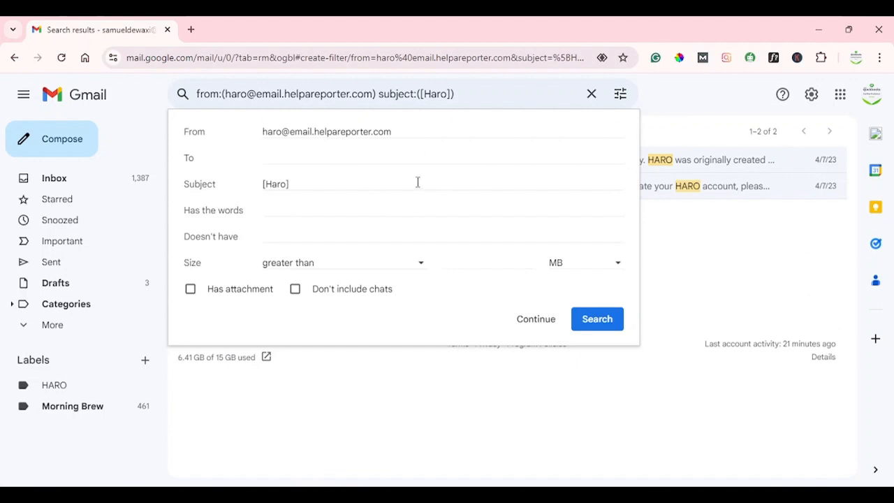
left_click(521, 319)
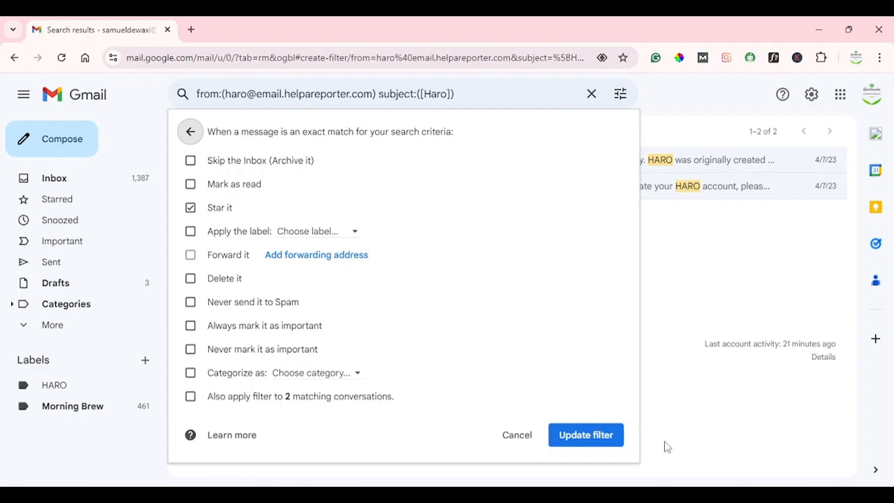
- Leave the filter editor without updating it and browse the messages under the Morning Brew label
left_click(81, 414)
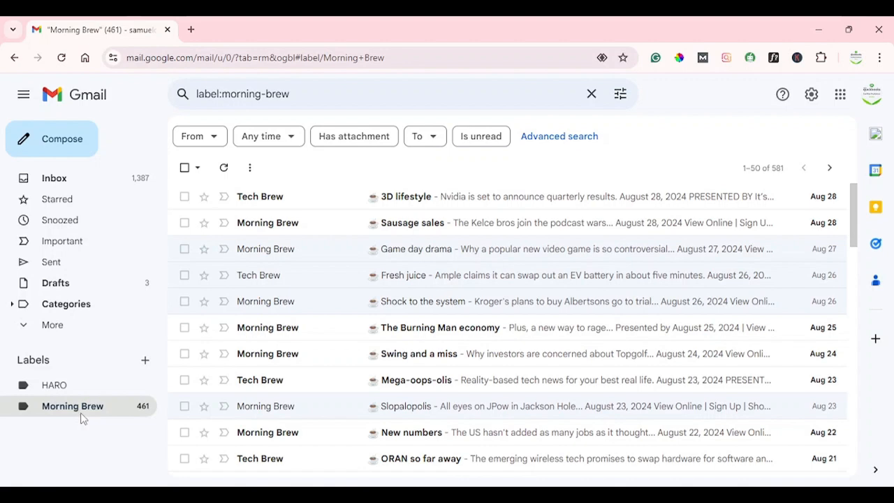
scroll(296, 386, "down", 1)
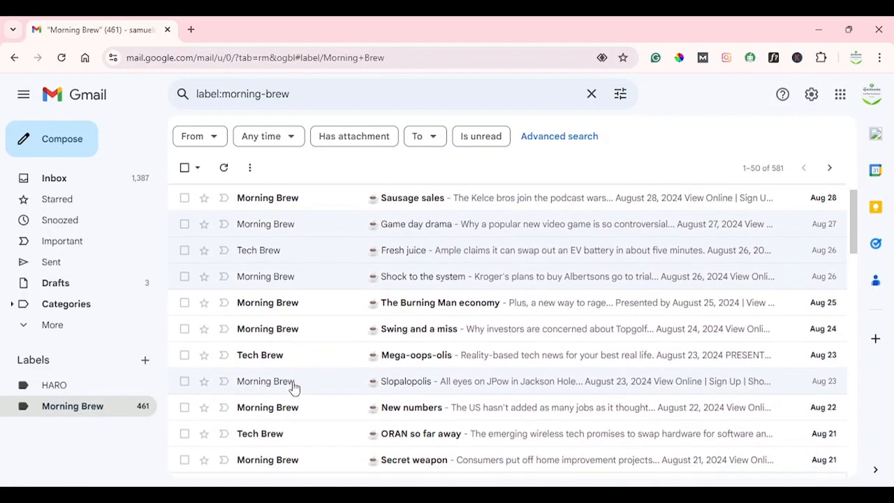